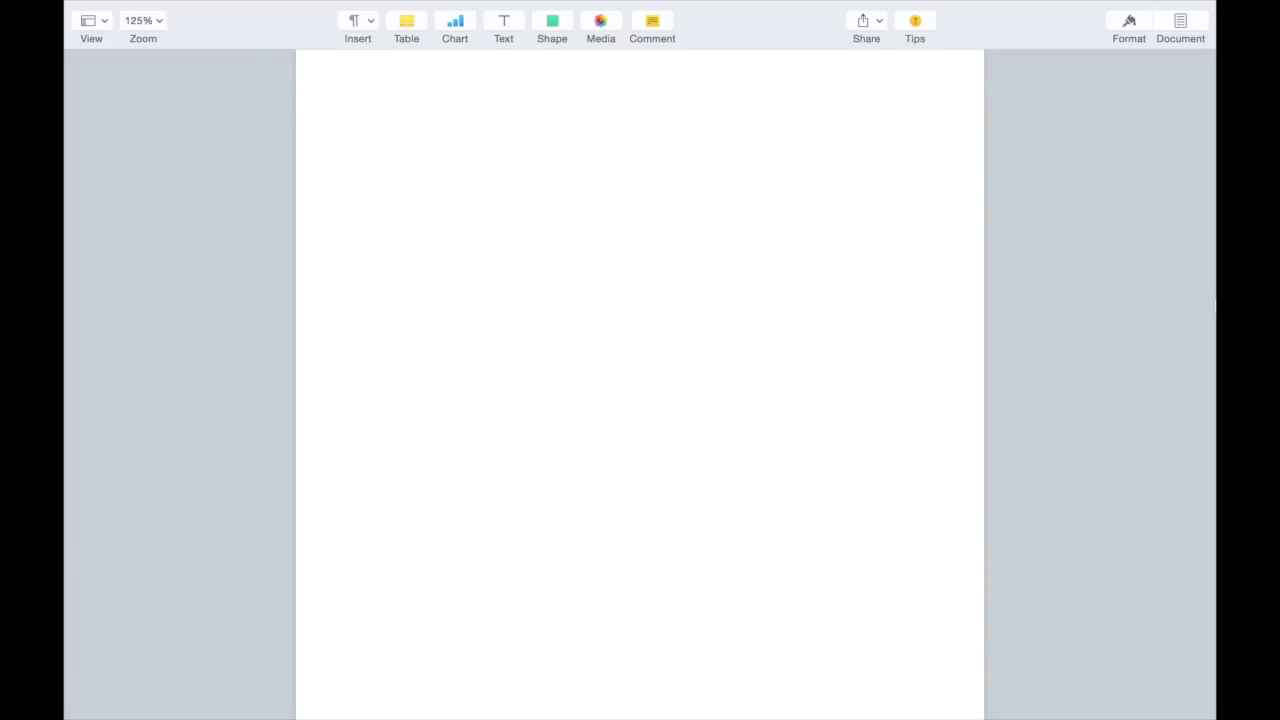
# - Type the romanized line 'wo ta shou ji', start a new line, and switch to Pinyin - Traditional input
pyautogui.write('wo')
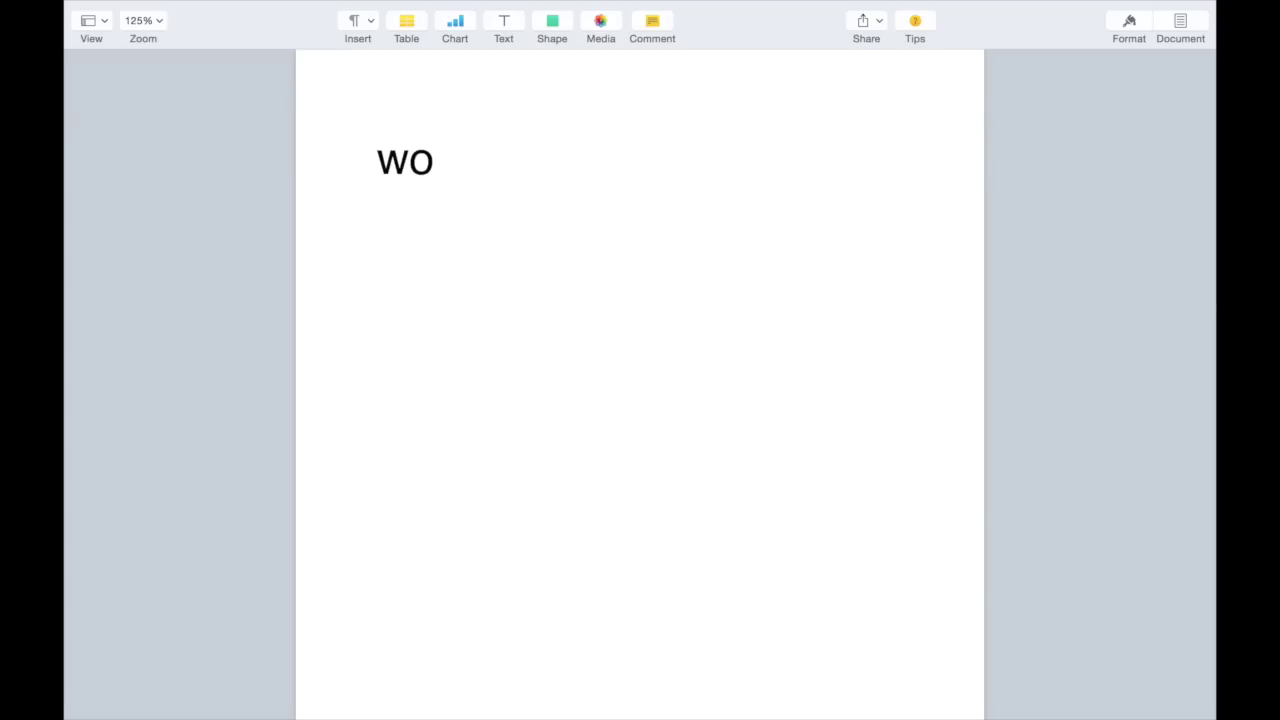
pyautogui.write('ta')
pyautogui.write('shou ji')
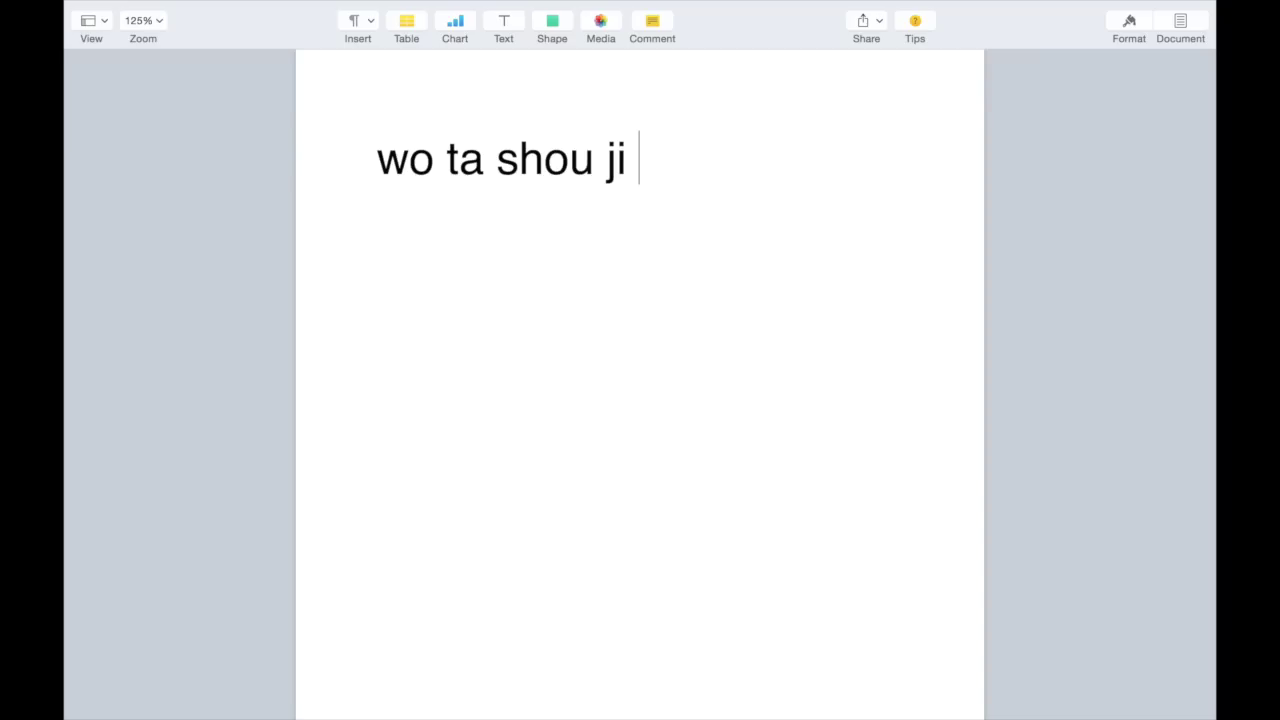
pyautogui.press('Return')
pyautogui.press('Return')
pyautogui.hotkey('ctrl', 'space')
# - Convert pinyin wo, ta and shou ji into 我 他 手機 on the second line, then start a new line
pyautogui.write('wo')
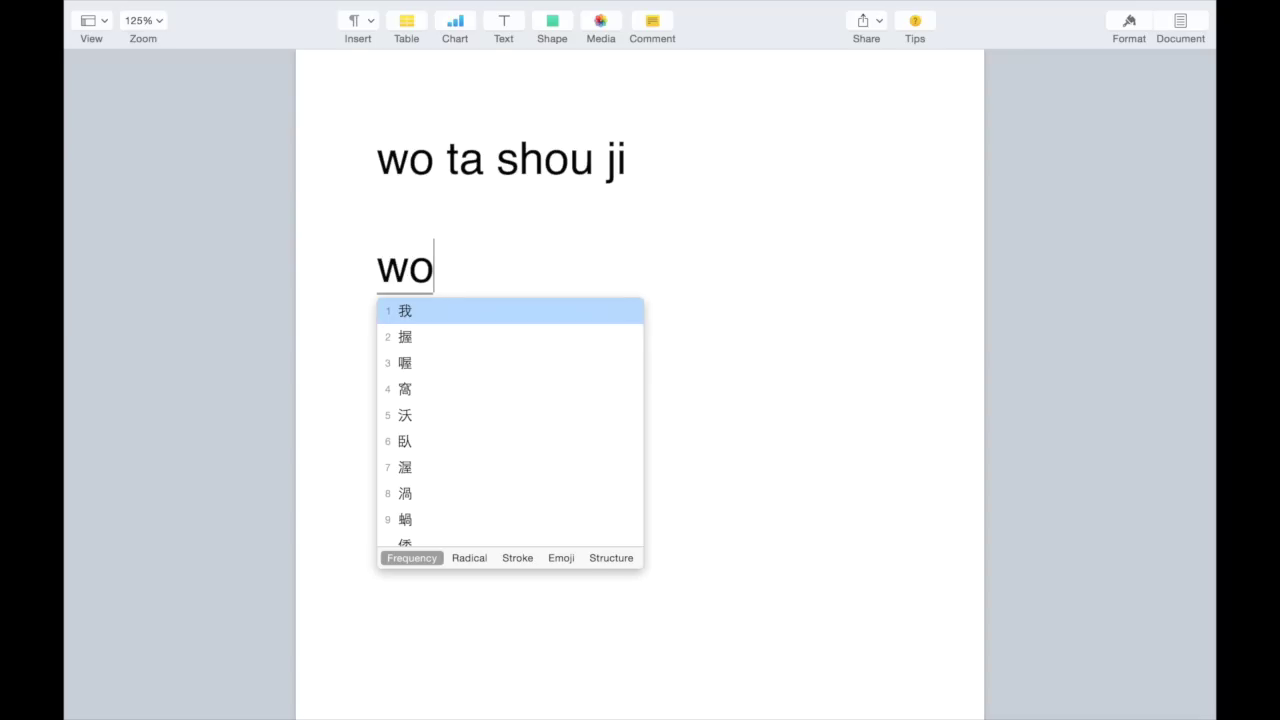
pyautogui.press('space')
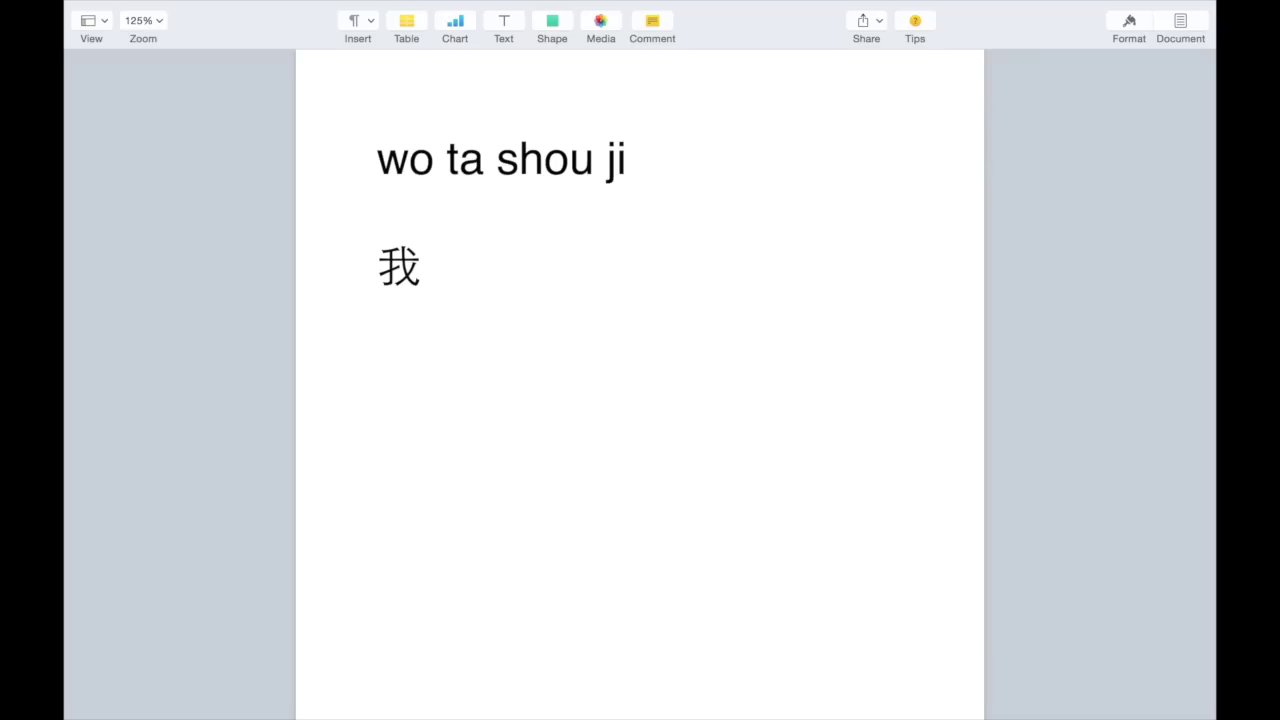
pyautogui.write('ta')
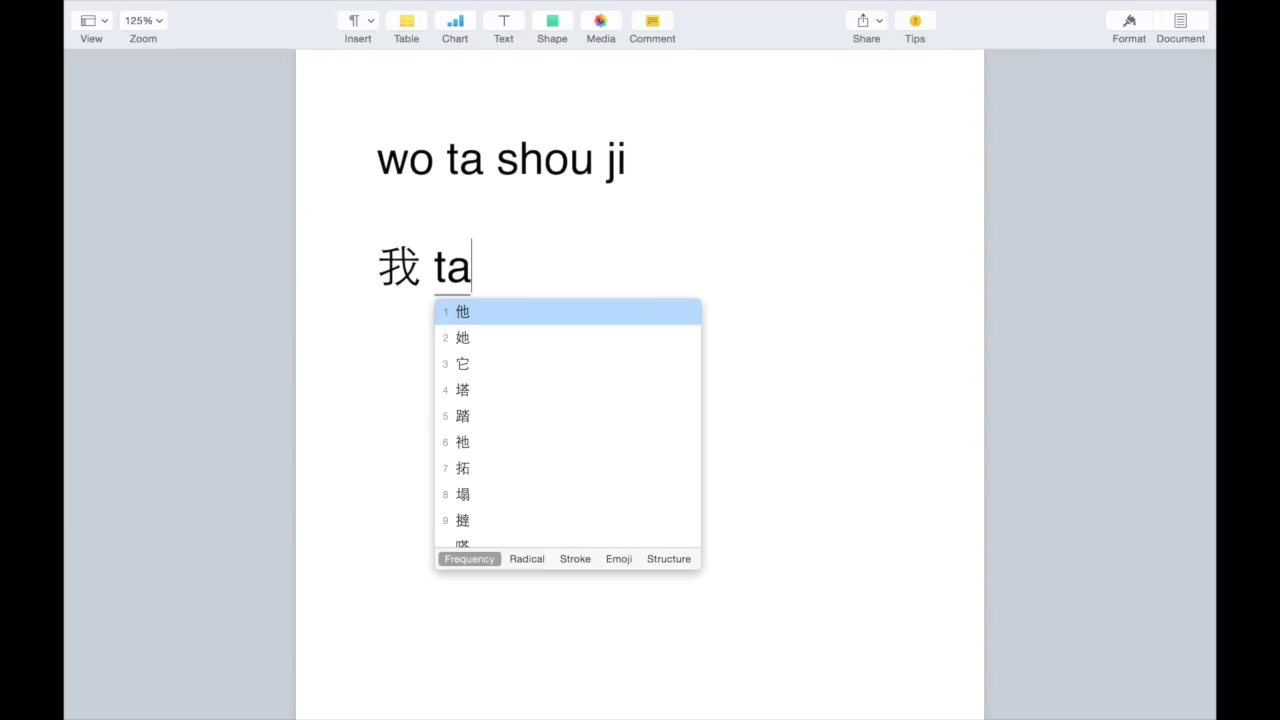
pyautogui.press('space')
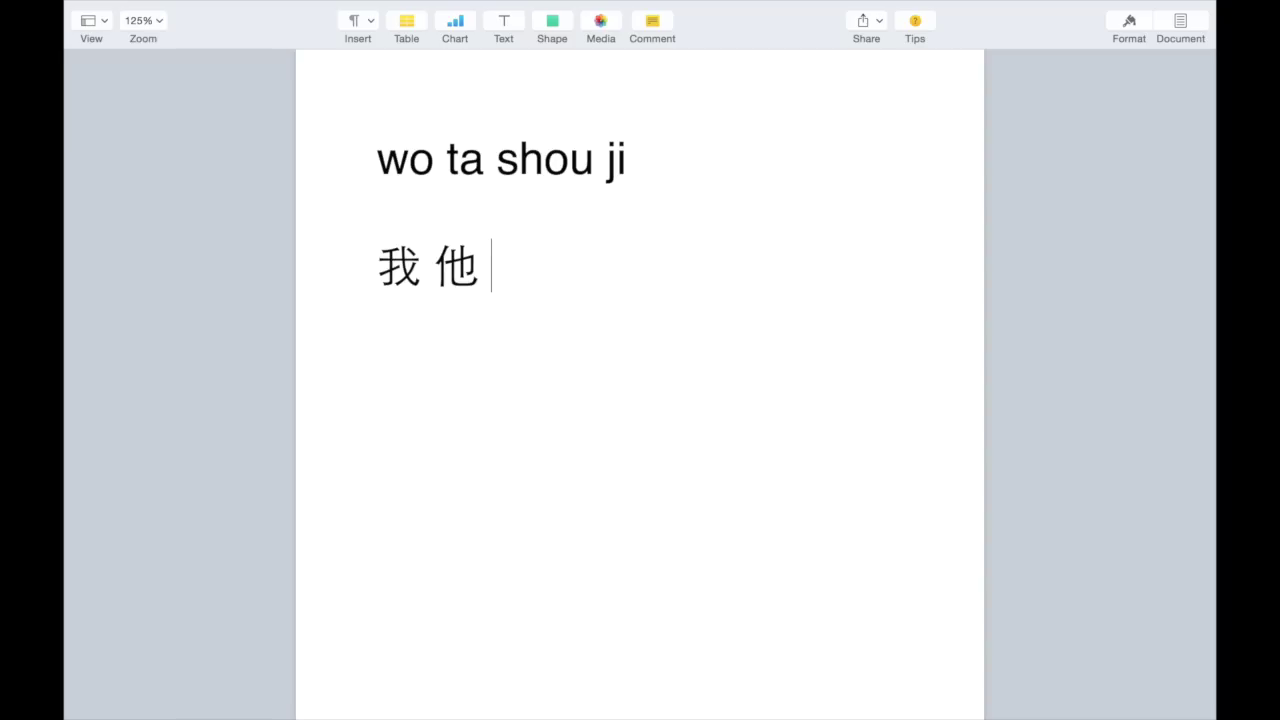
pyautogui.write('sh')
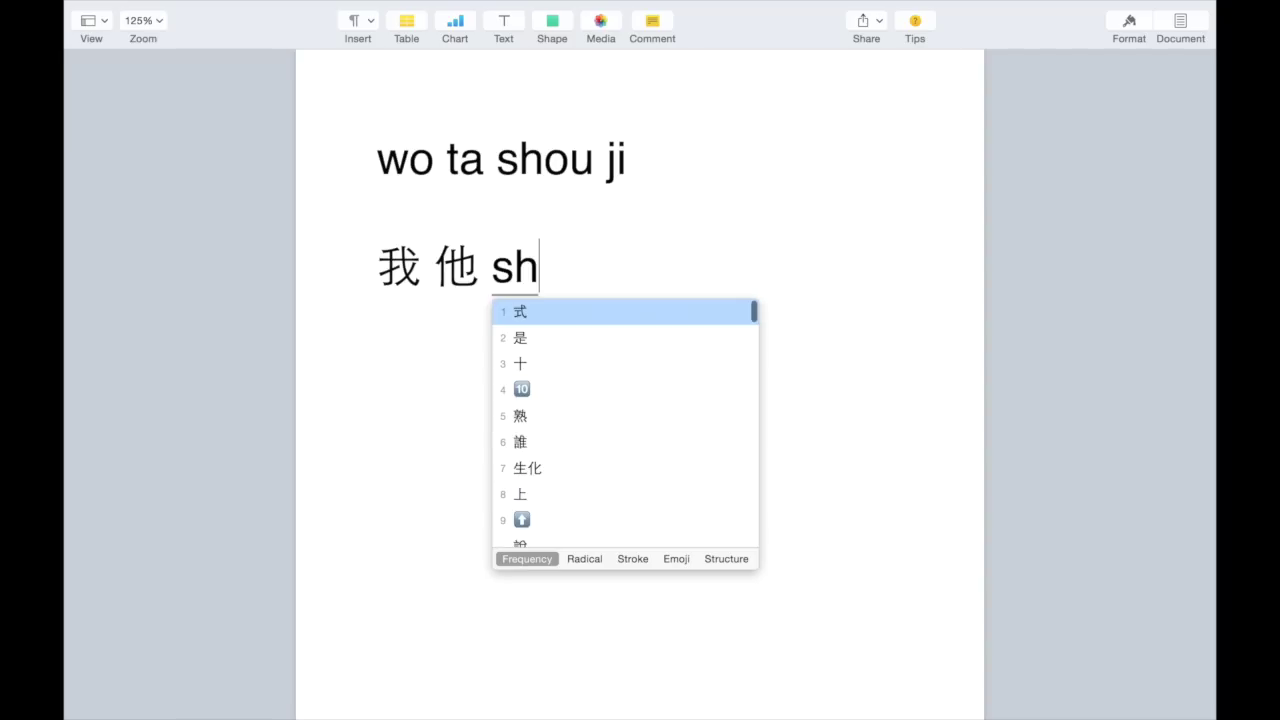
pyautogui.write('ou ji')
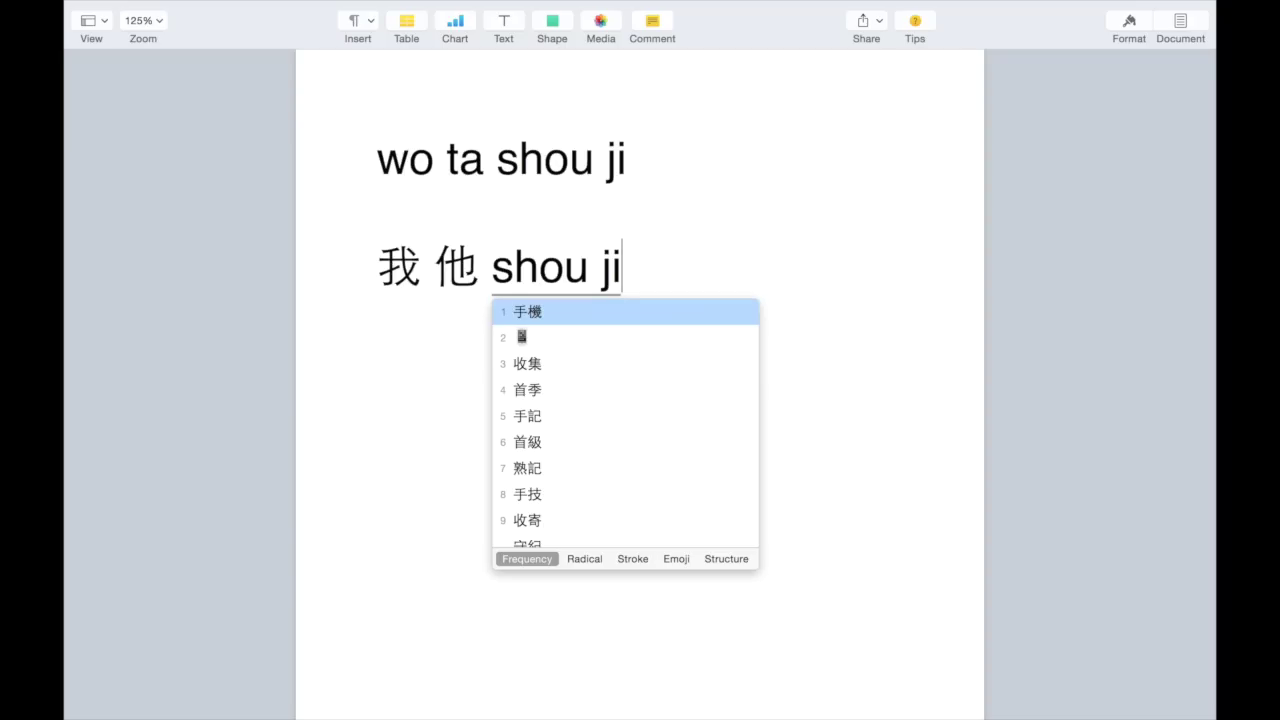
pyautogui.press('space')
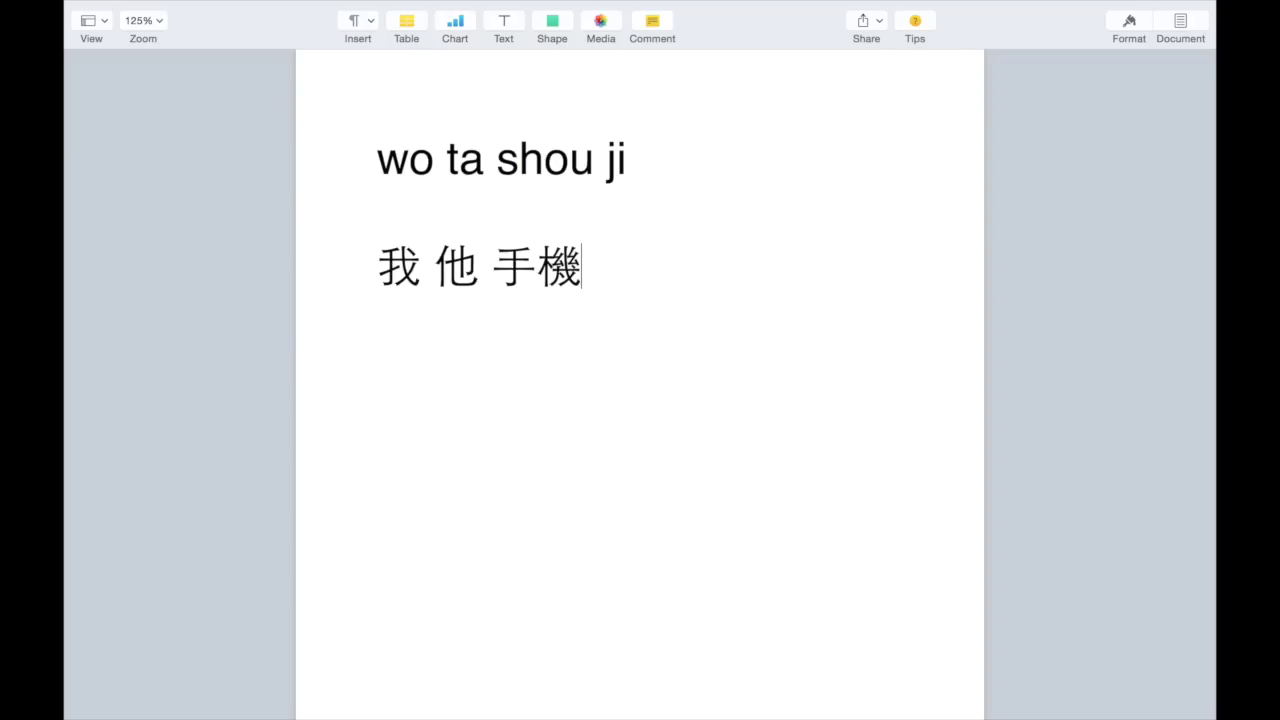
pyautogui.press('Return')
# - Type 'jin tian tian qi hen hao' as the third line, start a new line, and switch input source
pyautogui.write('jin')
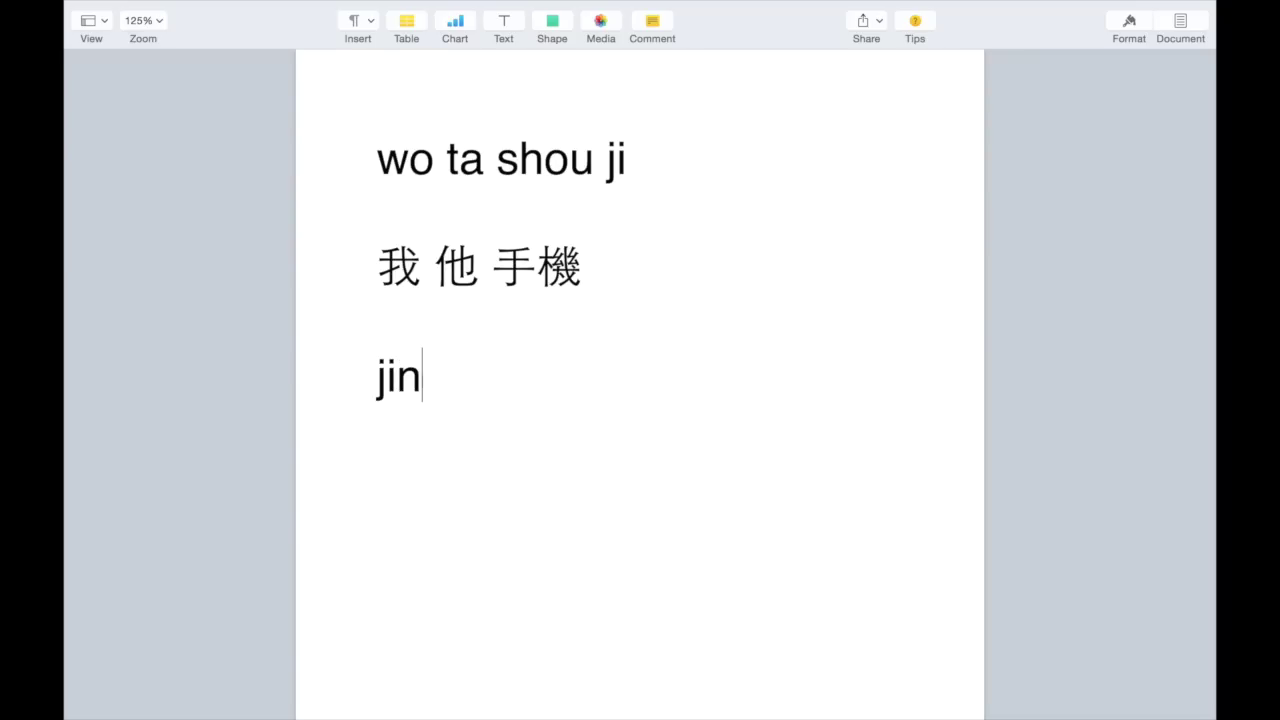
pyautogui.write(' tian tian ')
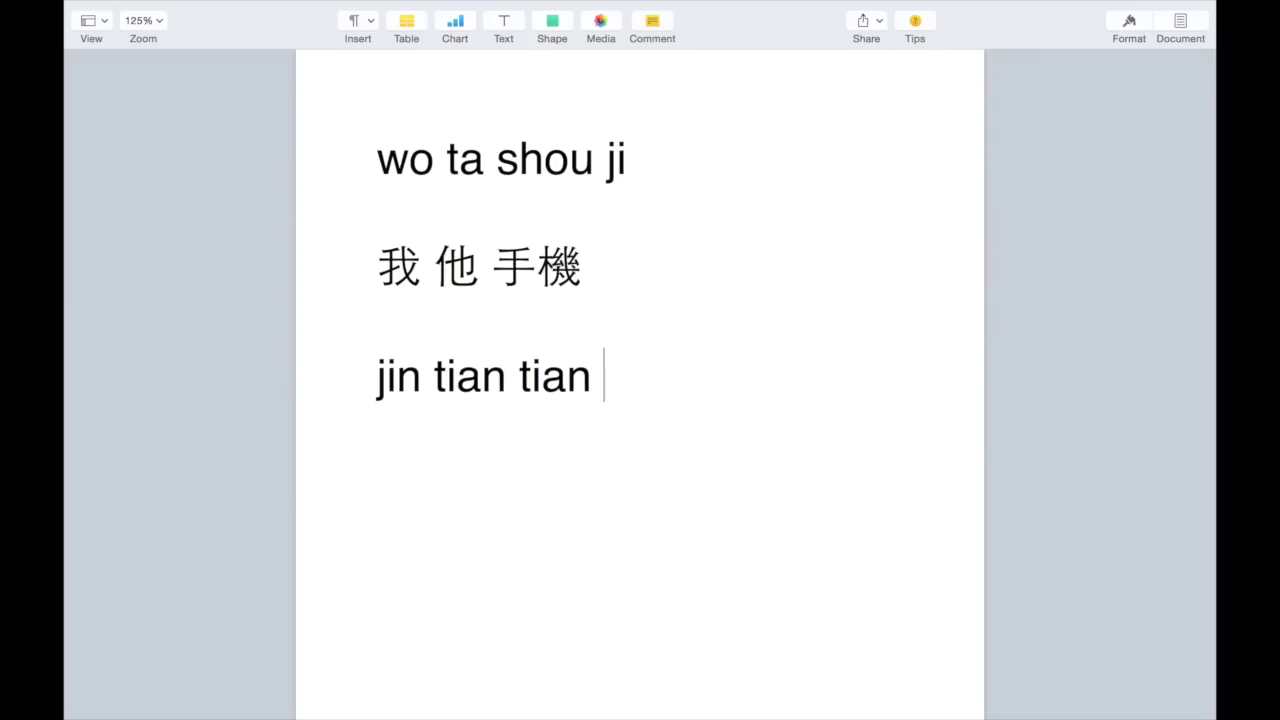
pyautogui.write('qi hen hao')
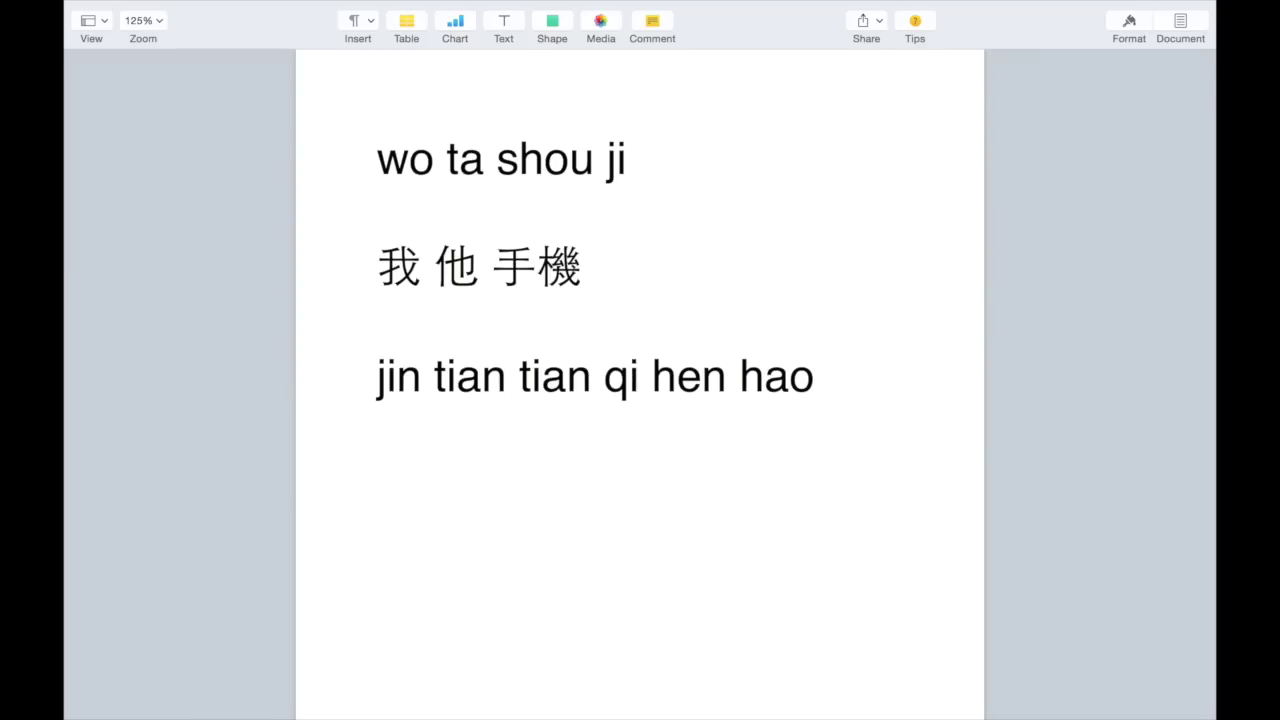
pyautogui.press('Return')
pyautogui.press('Return')
pyautogui.hotkey('ctrl', 'space')
pyautogui.hotkey('ctrl', 'space')
pyautogui.hotkey('ctrl', 'space')
pyautogui.hotkey('ctrl', 'space')
# - Type 'jin tian tian qi hen hao' in Pinyin and accept the conversion 今天天氣很好
pyautogui.write('jin t')
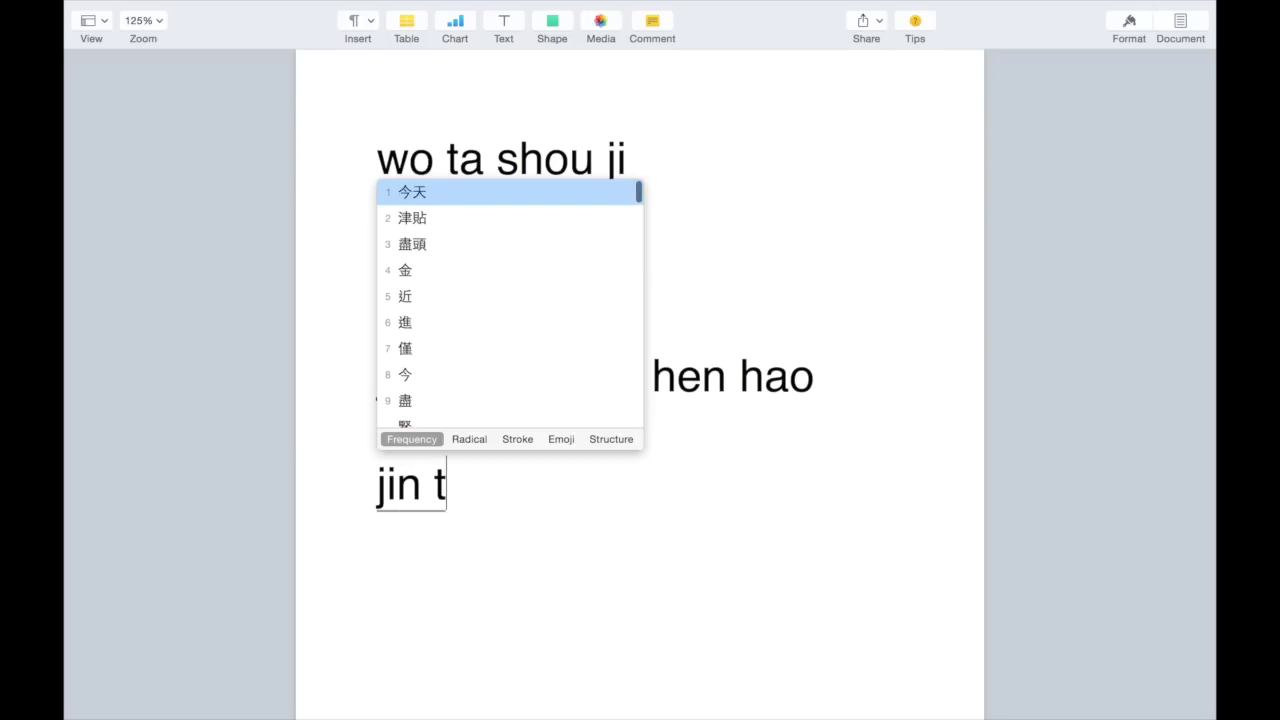
pyautogui.write('ian tian qi h')
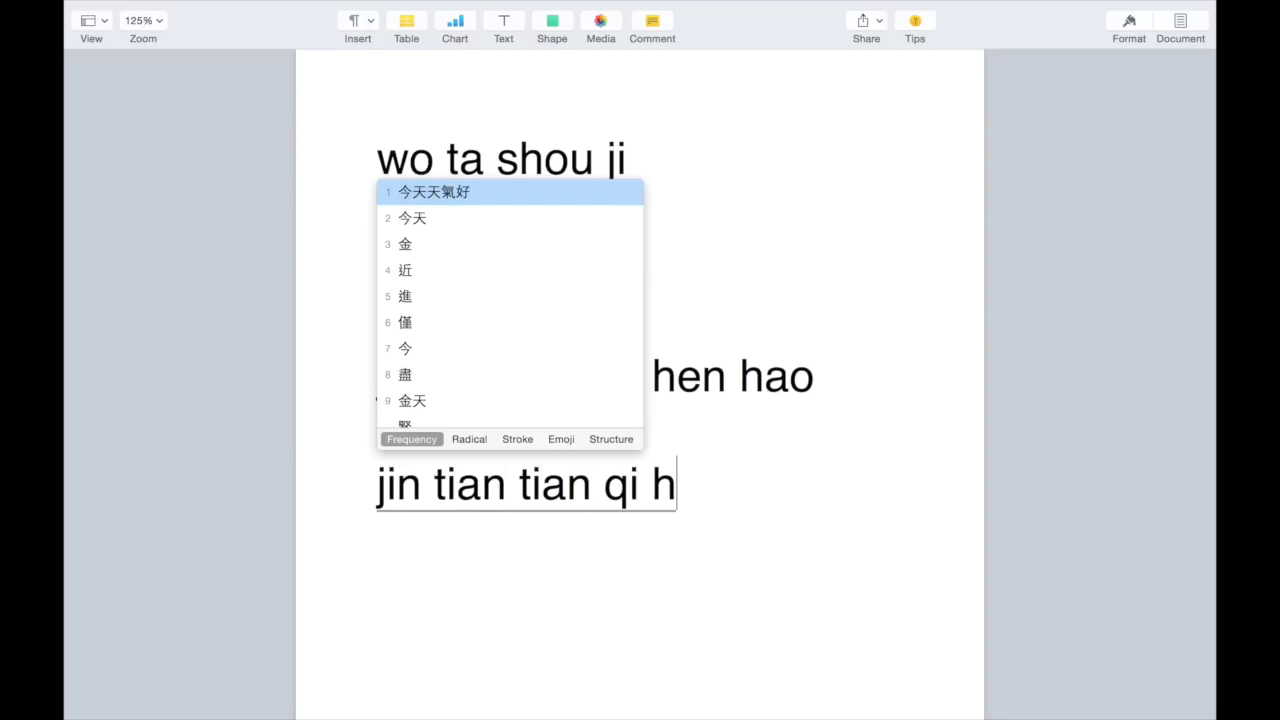
pyautogui.write('en hao')
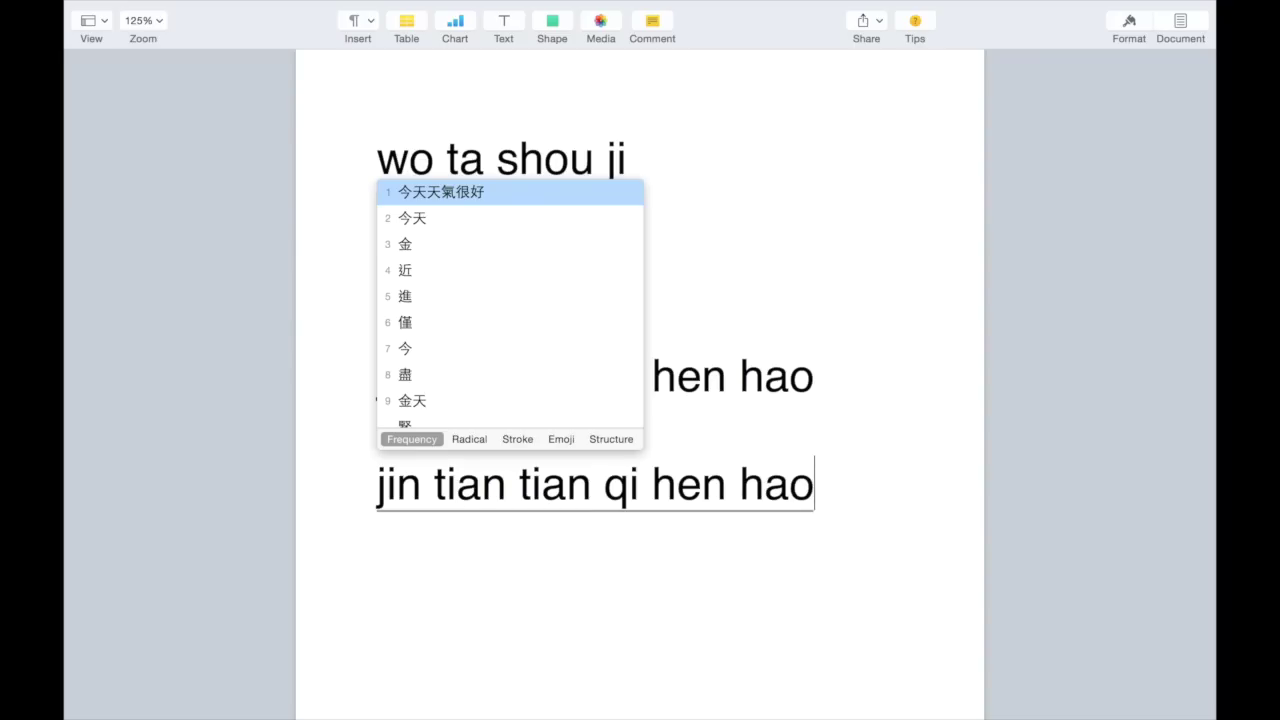
pyautogui.press('space')
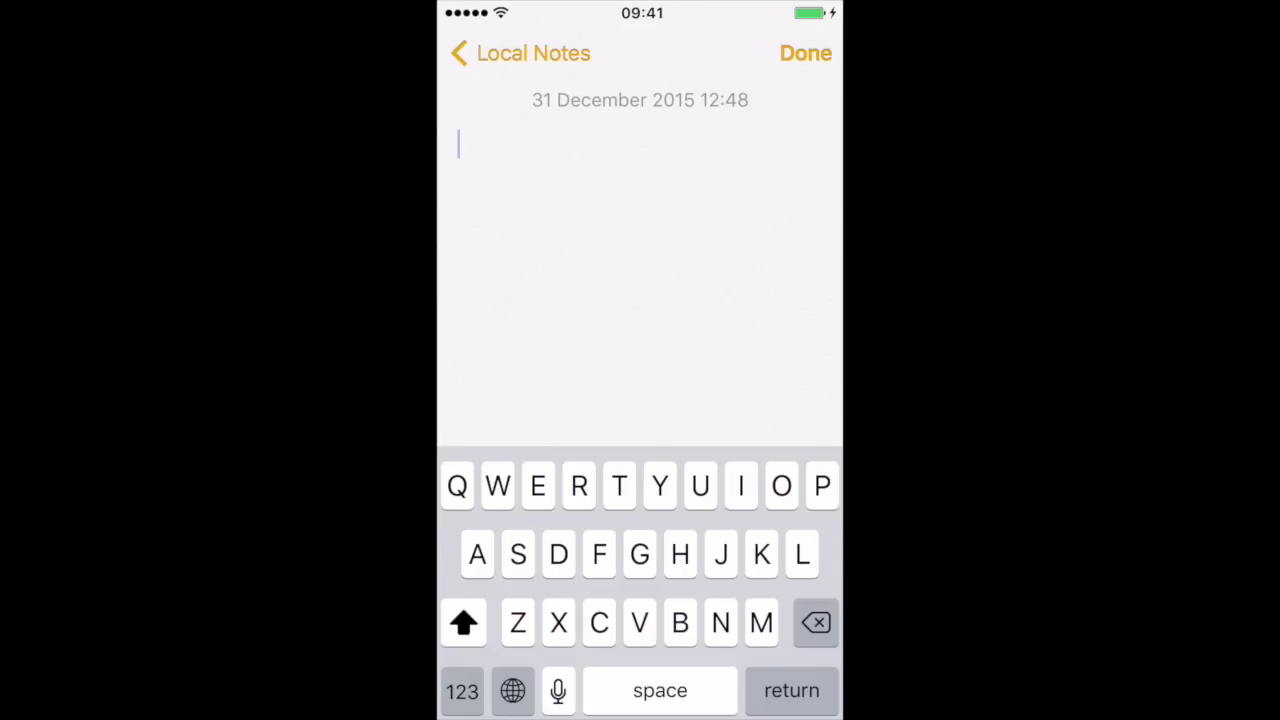
# - Switch to the Pinyin keyboard, enter 我 他 天氣 from wo, ta and tian qi, and begin a new line
pyautogui.click(512, 691)
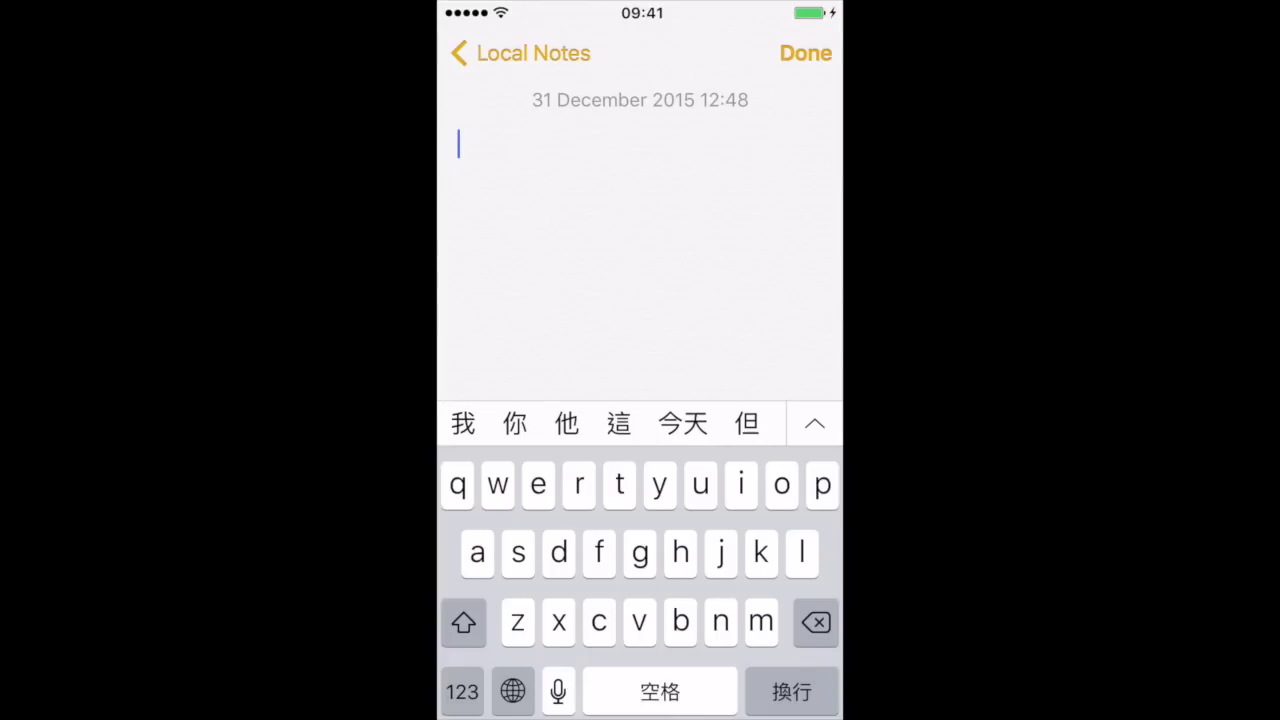
pyautogui.write('wo')
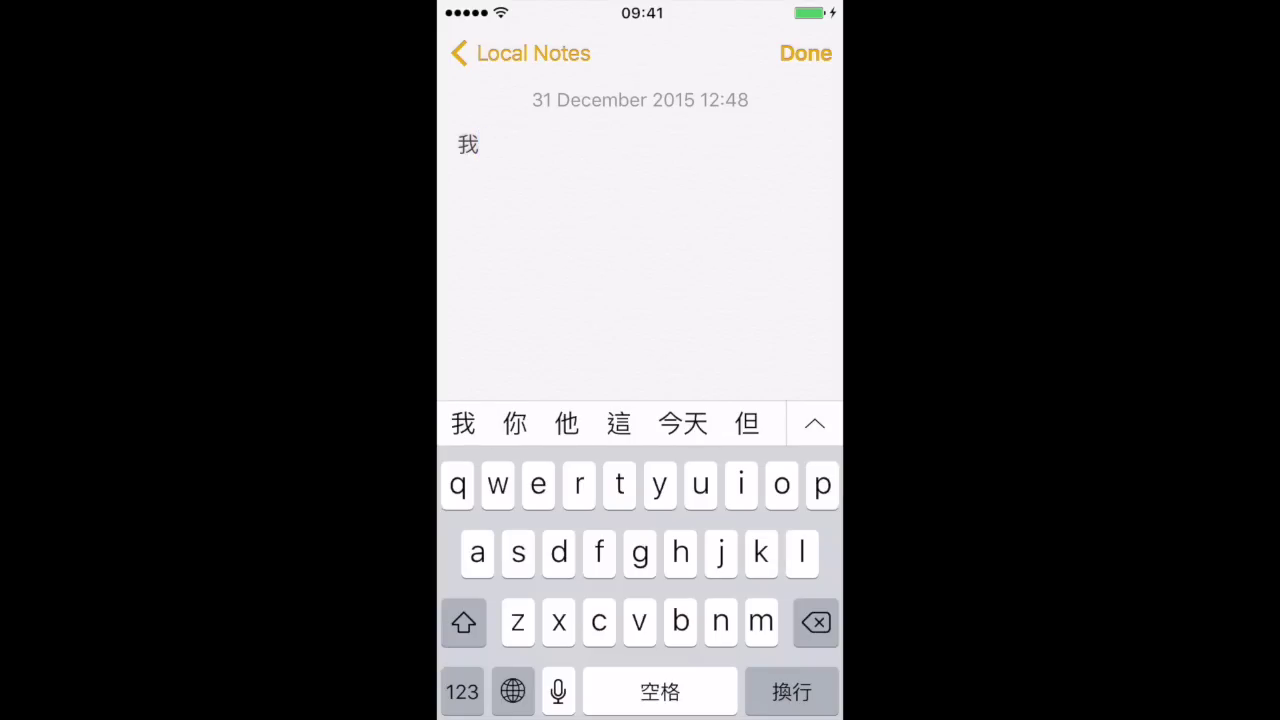
pyautogui.write('ta')
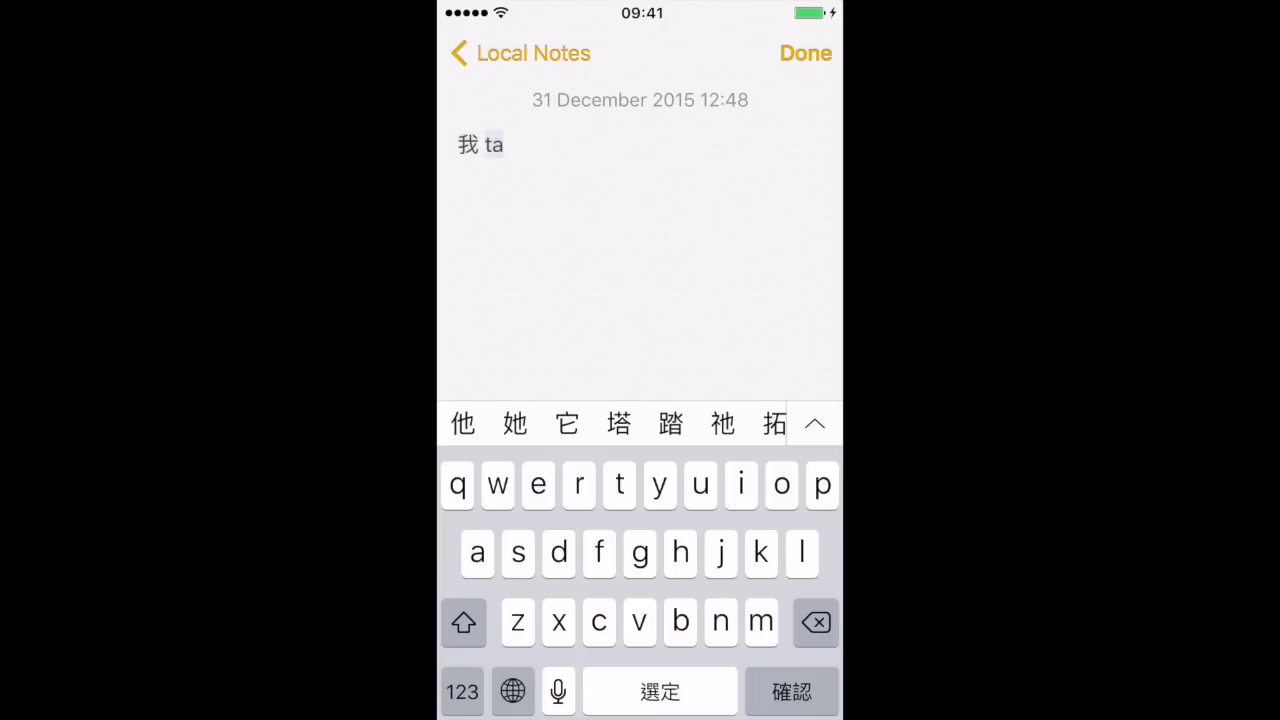
pyautogui.press('space')
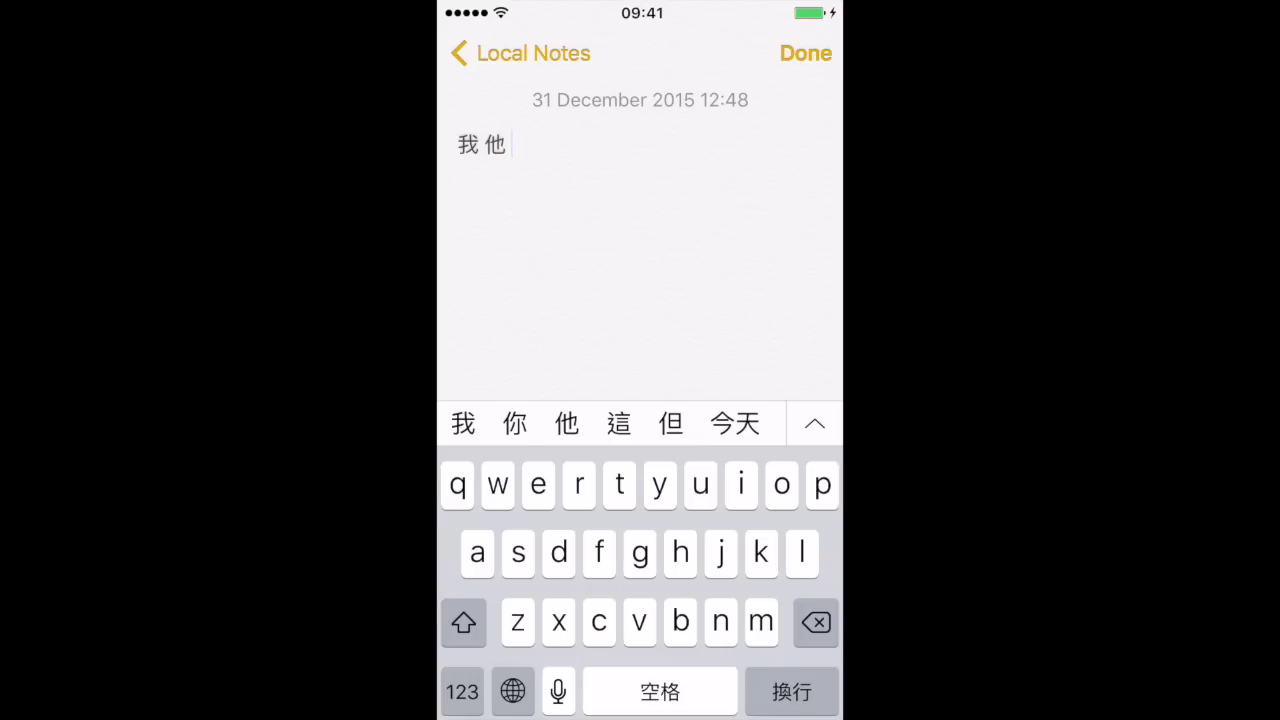
pyautogui.write('t')
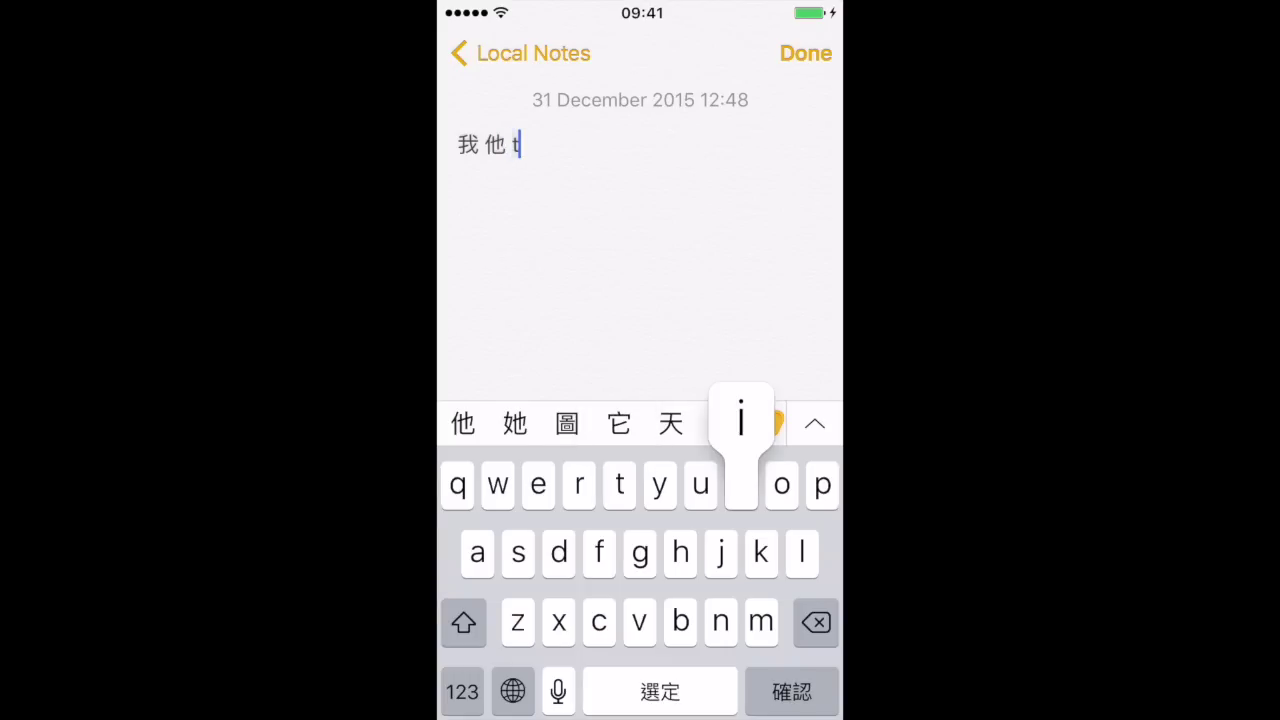
pyautogui.write('ian qi')
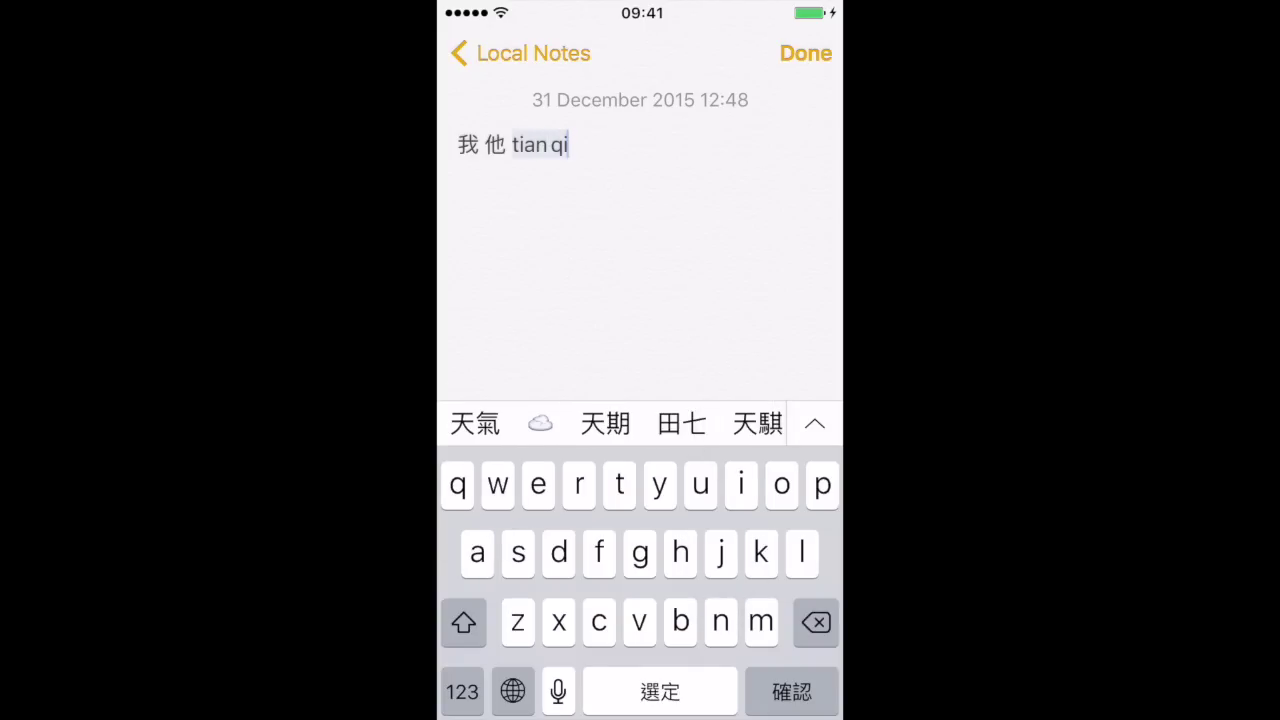
pyautogui.press('space')
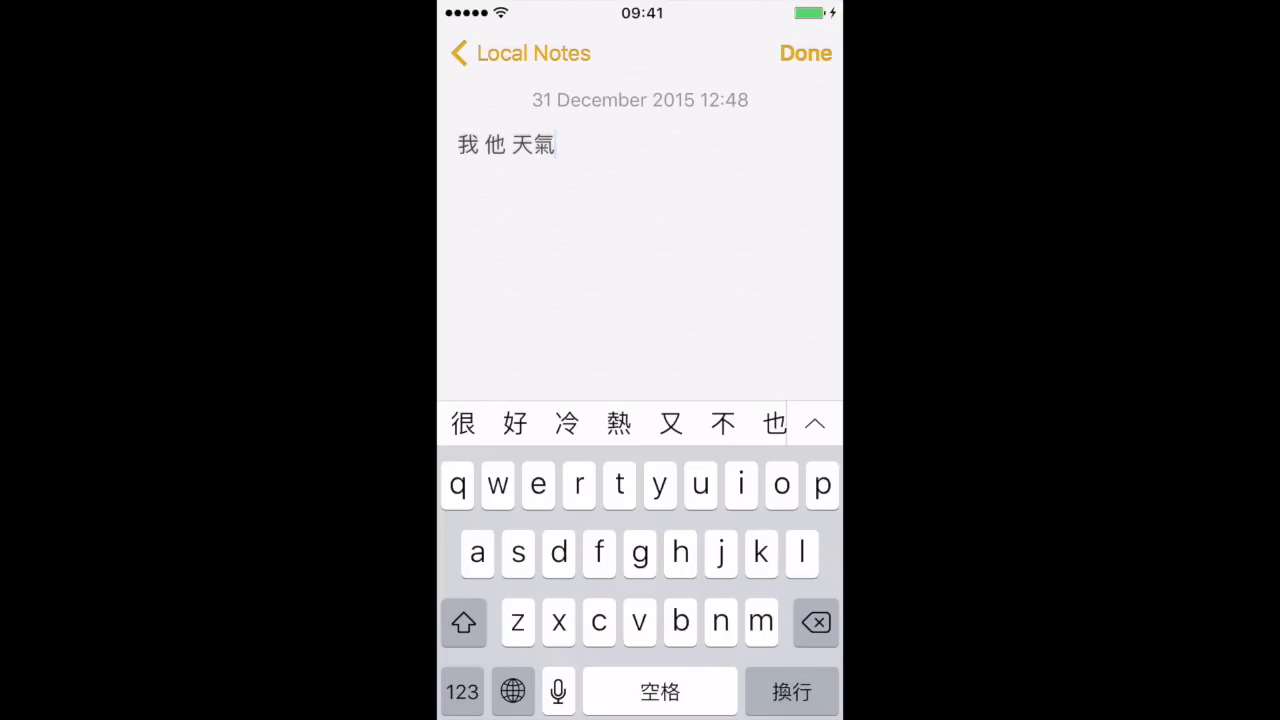
pyautogui.press('Return')
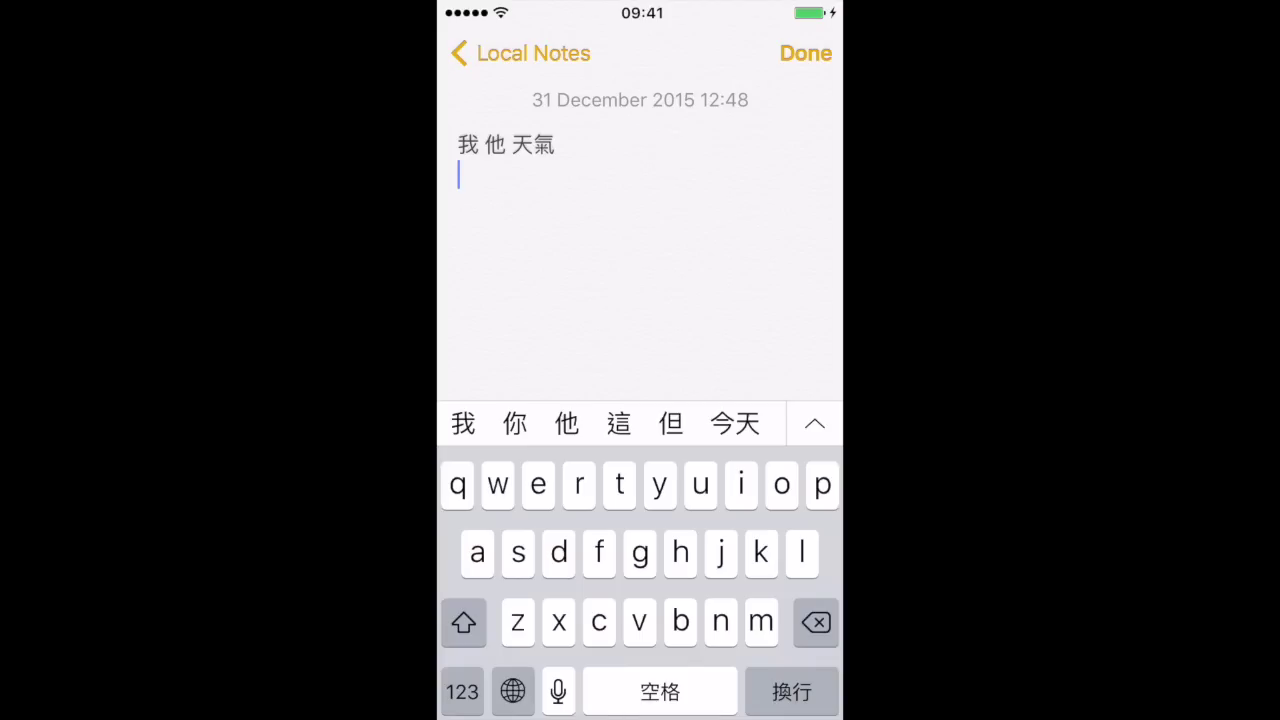
pyautogui.click(513, 691)
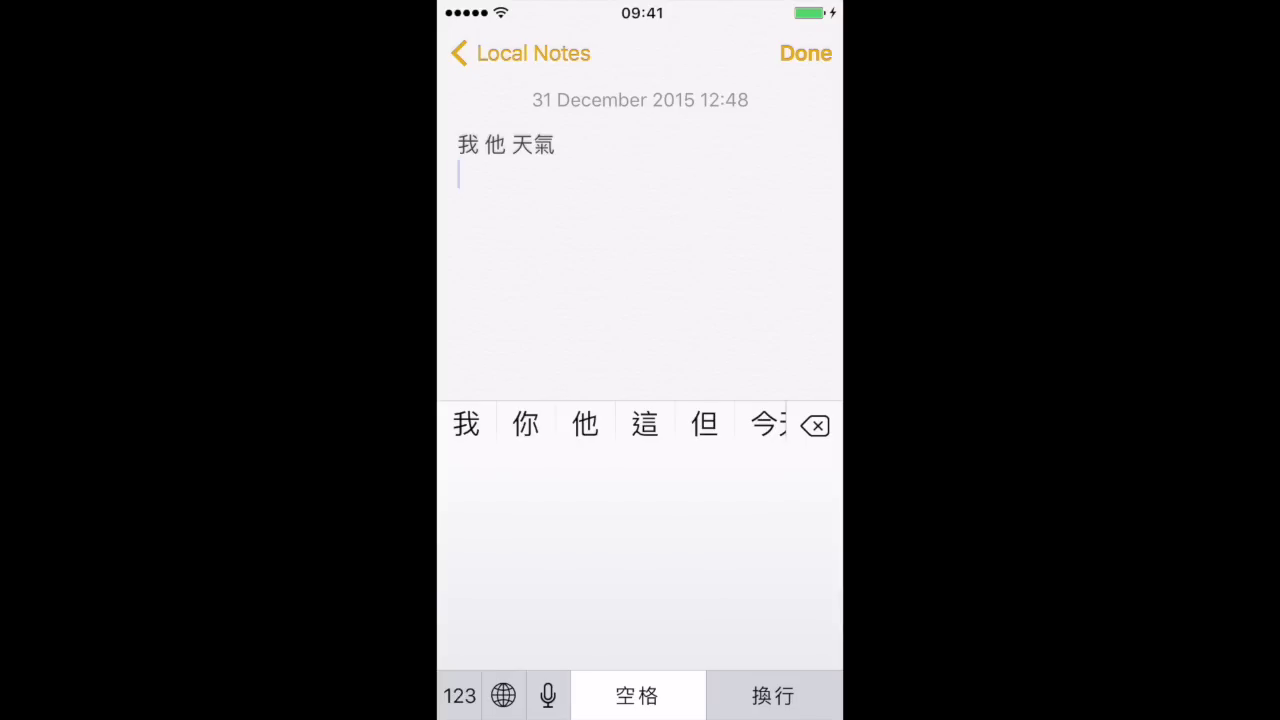
# - Handwrite 我 and 他 on the second line, confirming each with 選定
pyautogui.moveTo(599, 476)
pyautogui.mouseDown()
pyautogui.moveTo(549, 552)
pyautogui.moveTo(734, 516)
pyautogui.mouseUp()
pyautogui.moveTo(577, 512)
pyautogui.mouseDown()
pyautogui.moveTo(602, 628)
pyautogui.moveTo(612, 586)
pyautogui.mouseUp()
pyautogui.moveTo(647, 510)
pyautogui.mouseDown()
pyautogui.moveTo(684, 604)
pyautogui.moveTo(738, 578)
pyautogui.mouseUp()
pyautogui.moveTo(682, 488); pyautogui.dragTo(689, 500)
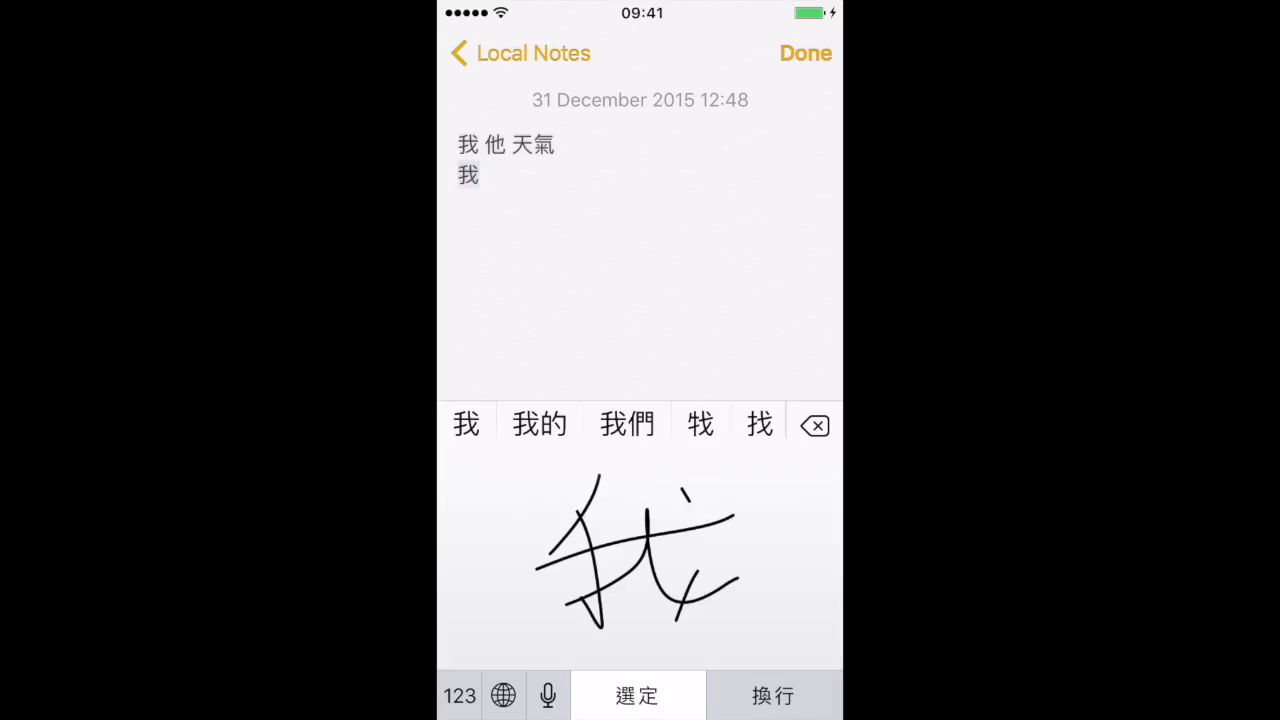
pyautogui.click(637, 695)
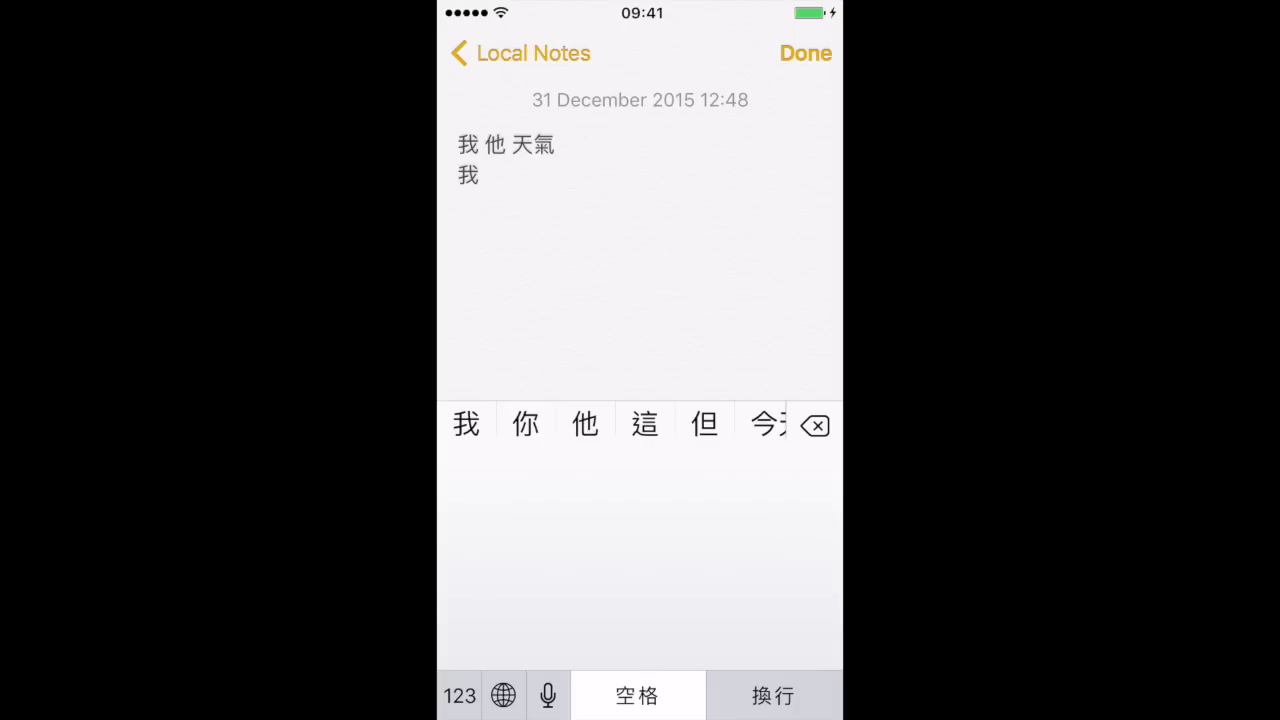
pyautogui.moveTo(614, 486); pyautogui.dragTo(544, 562)
pyautogui.moveTo(592, 520); pyautogui.dragTo(585, 645)
pyautogui.moveTo(638, 540); pyautogui.dragTo(718, 545)
pyautogui.moveTo(666, 492); pyautogui.dragTo(664, 560)
pyautogui.moveTo(634, 520); pyautogui.dragTo(748, 562)
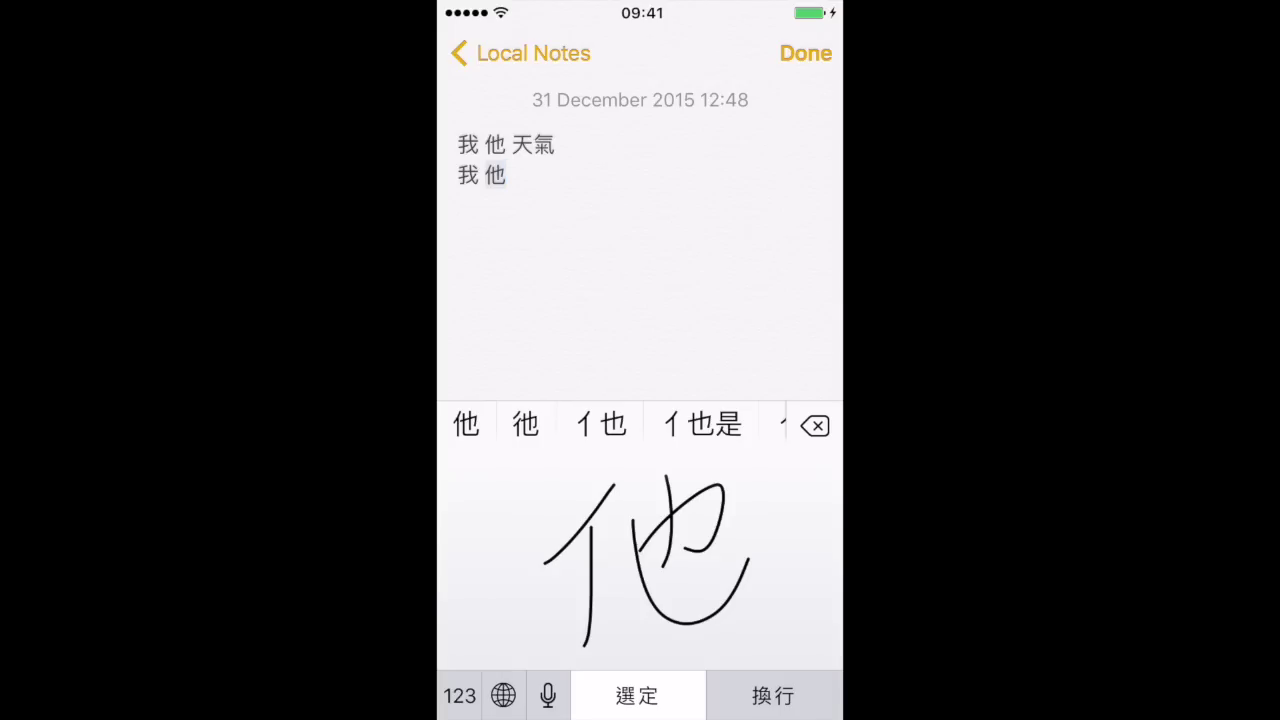
pyautogui.click(637, 695)
# - Handwrite 天 and 氣 to complete 天氣, confirming each character with 選定
pyautogui.moveTo(572, 537); pyautogui.dragTo(698, 516)
pyautogui.moveTo(545, 593); pyautogui.dragTo(664, 563)
pyautogui.moveTo(633, 530); pyautogui.dragTo(555, 628)
pyautogui.moveTo(632, 604); pyautogui.dragTo(707, 636)
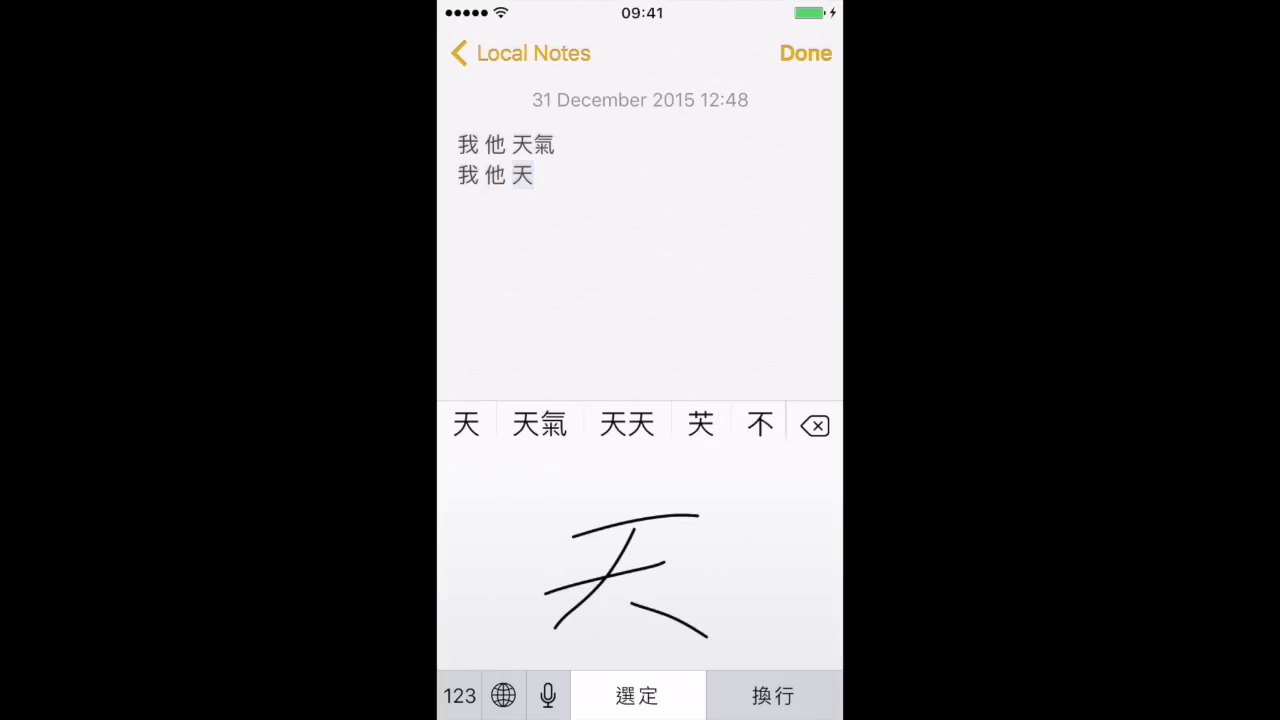
pyautogui.click(637, 695)
pyautogui.moveTo(606, 501)
pyautogui.mouseDown()
pyautogui.moveTo(583, 526)
pyautogui.moveTo(702, 503)
pyautogui.mouseUp()
pyautogui.moveTo(578, 595); pyautogui.dragTo(690, 550)
pyautogui.moveTo(612, 606); pyautogui.dragTo(788, 563)
pyautogui.moveTo(591, 635); pyautogui.dragTo(687, 624)
pyautogui.moveTo(636, 612); pyautogui.dragTo(667, 662)
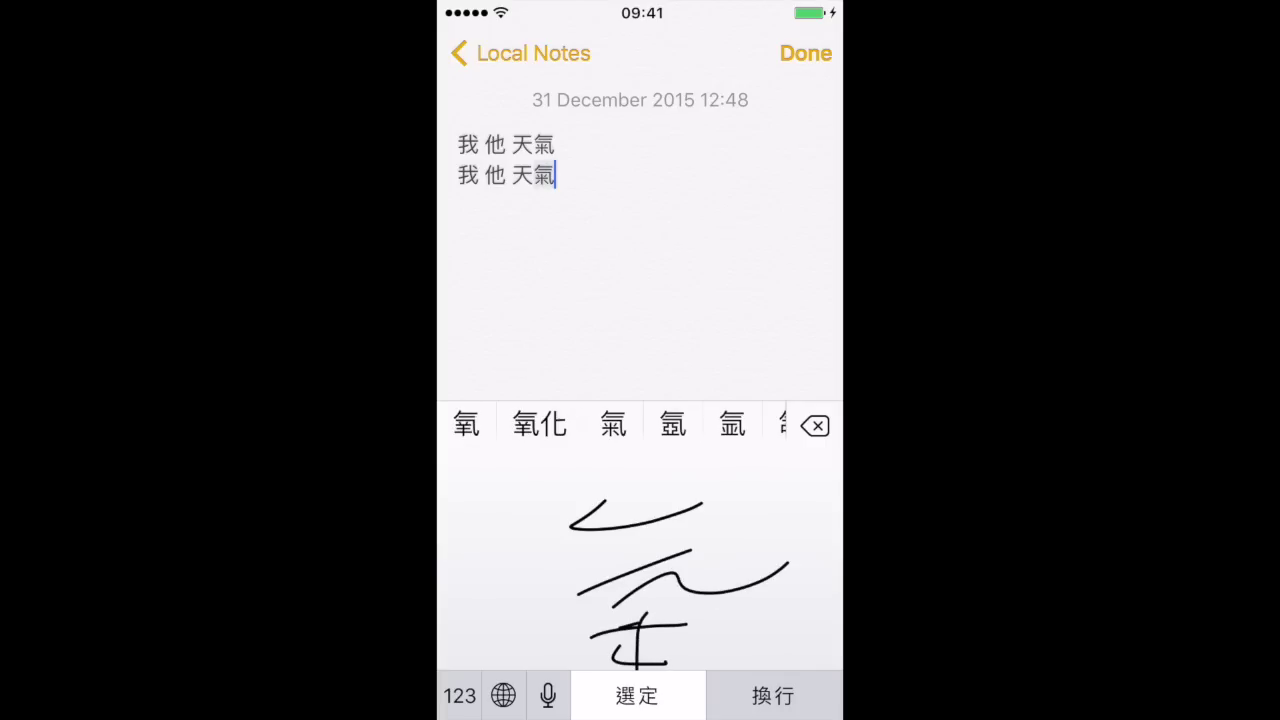
pyautogui.click(637, 695)
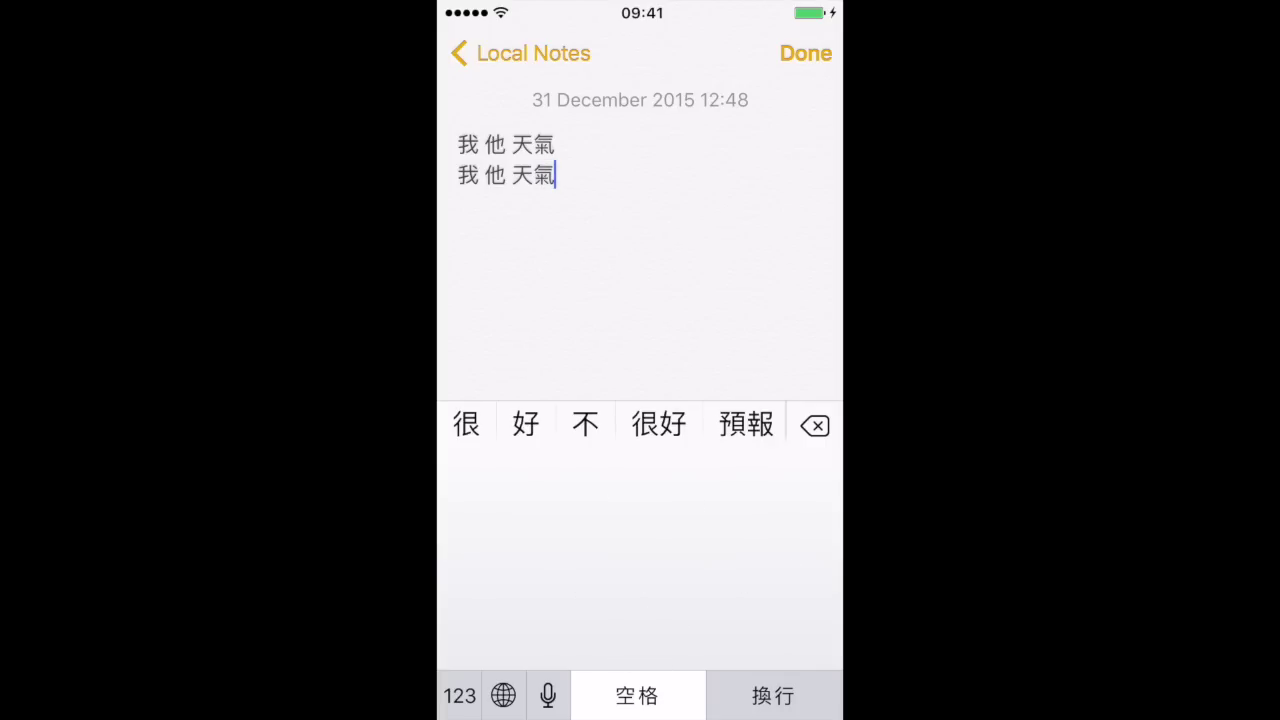